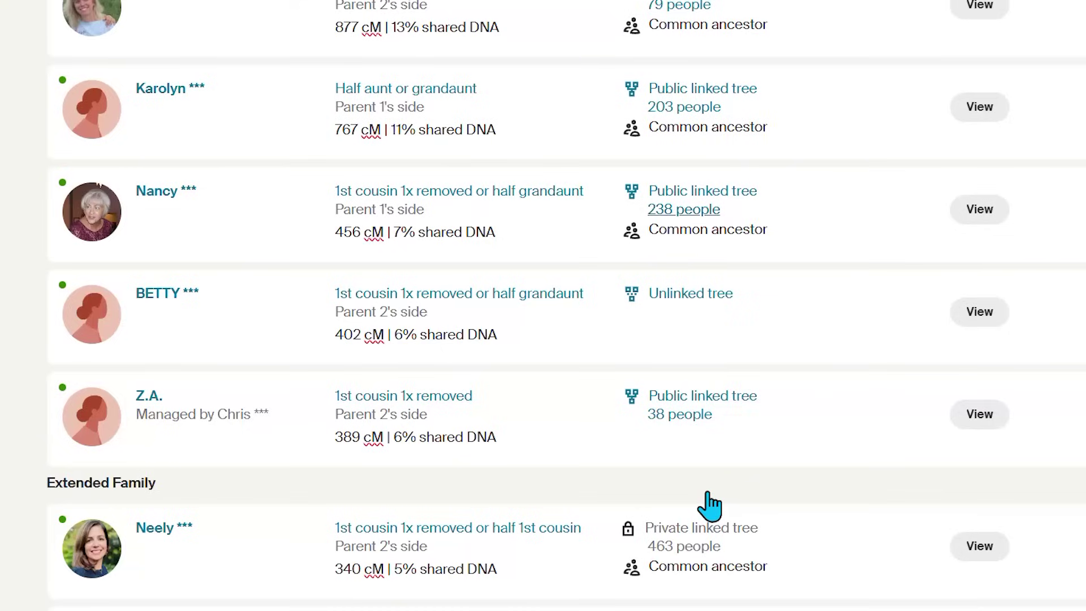
# Step: Open the Parent 1's side match sharing 110 cM from the DNA match list and show its shared matches
pyautogui.scroll(-15, 709, 505)
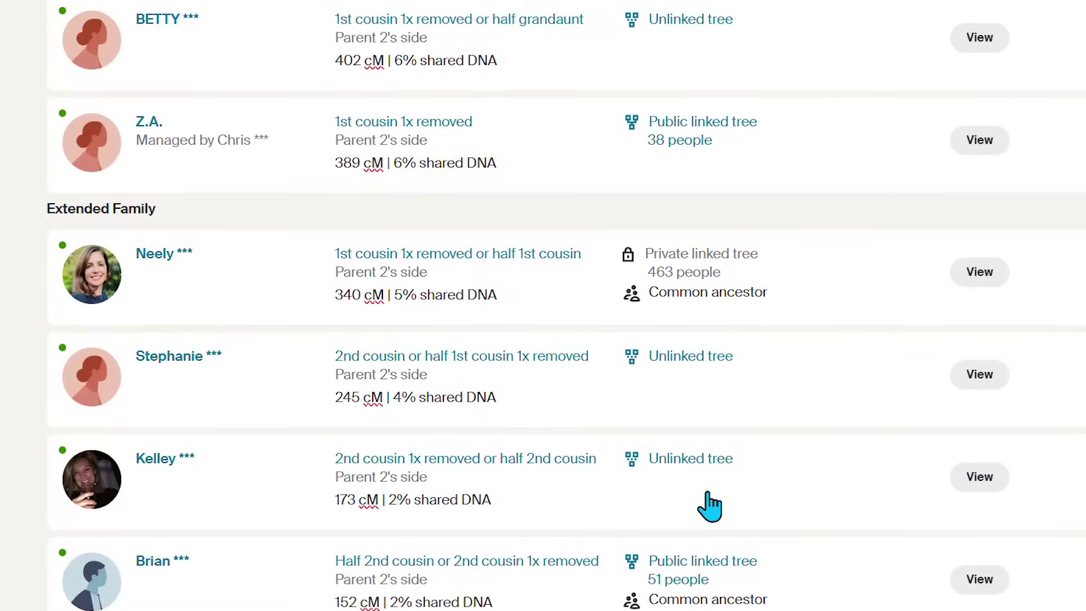
pyautogui.scroll(-4, 709, 504)
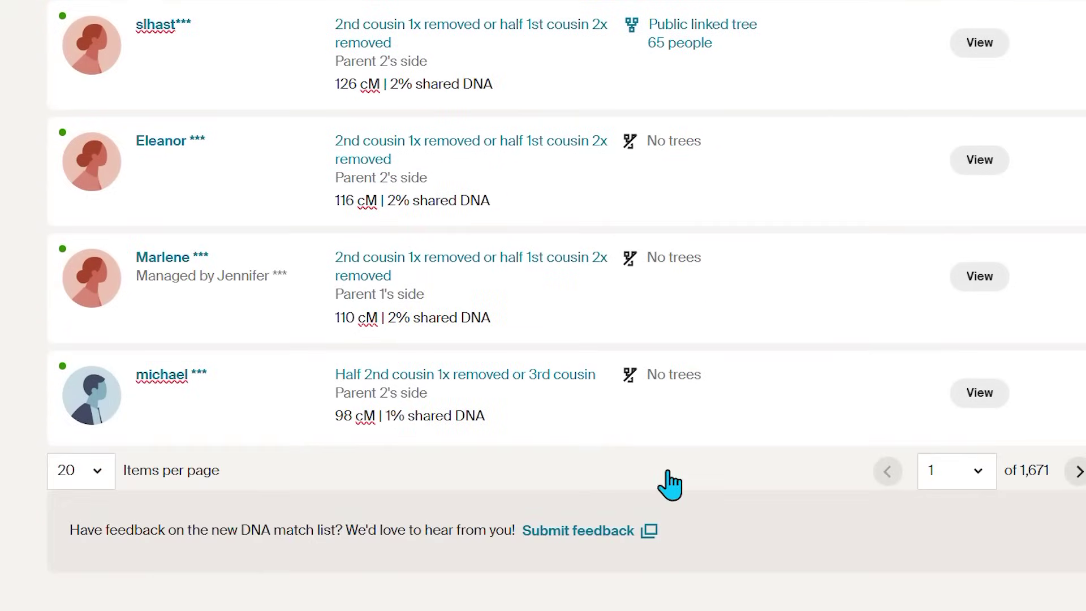
pyautogui.click(164, 259)
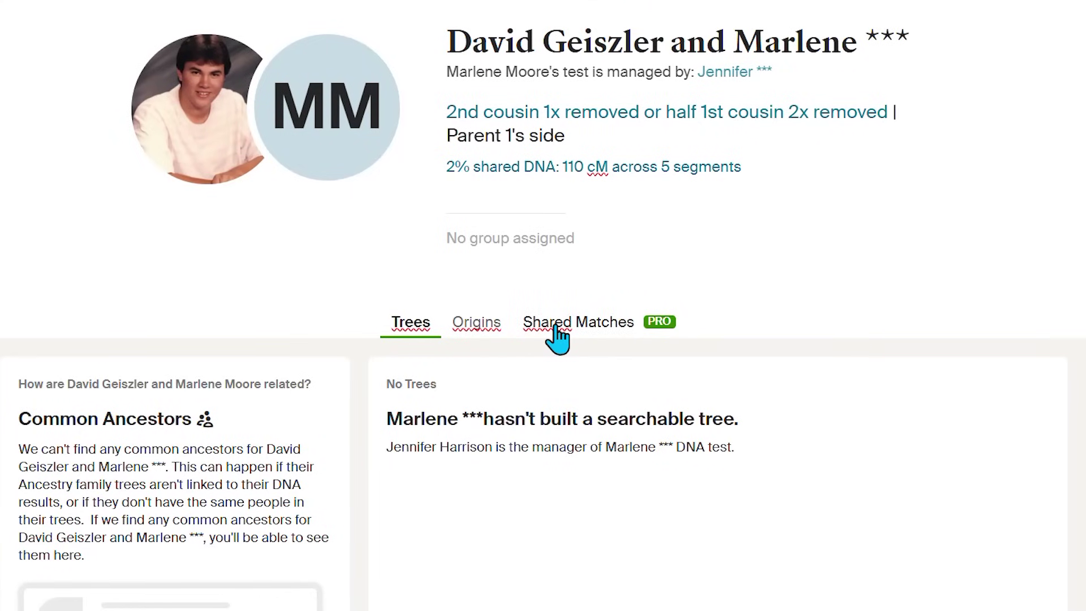
pyautogui.click(670, 336)
pyautogui.scroll(-2, 670, 336)
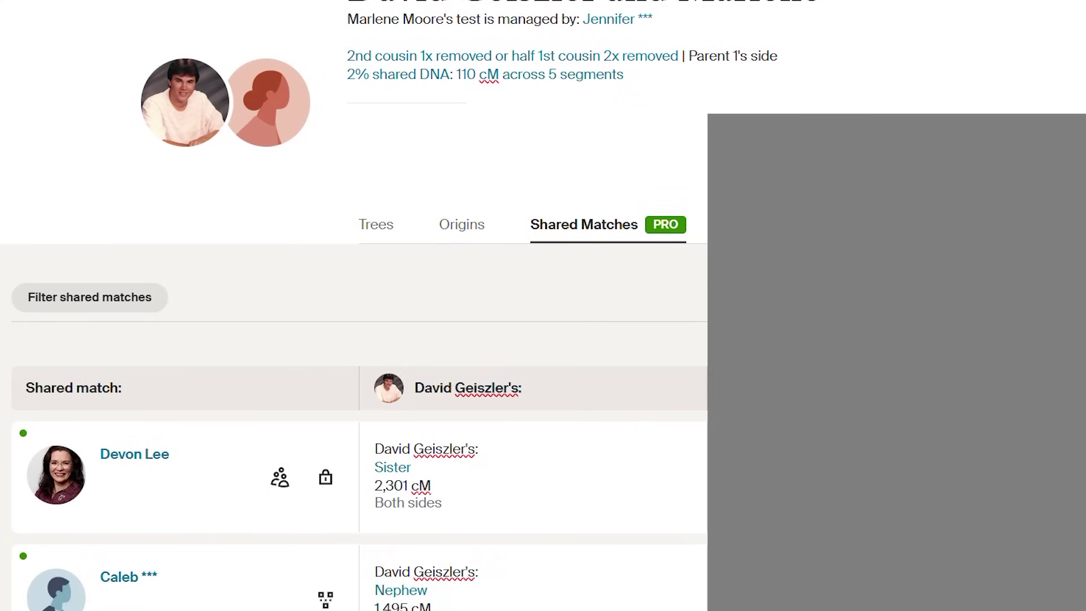
# Step: Look through the shared match list, checking each person's relationship, shared cM and parental side for the test taker
pyautogui.scroll(-4, 421, 152)
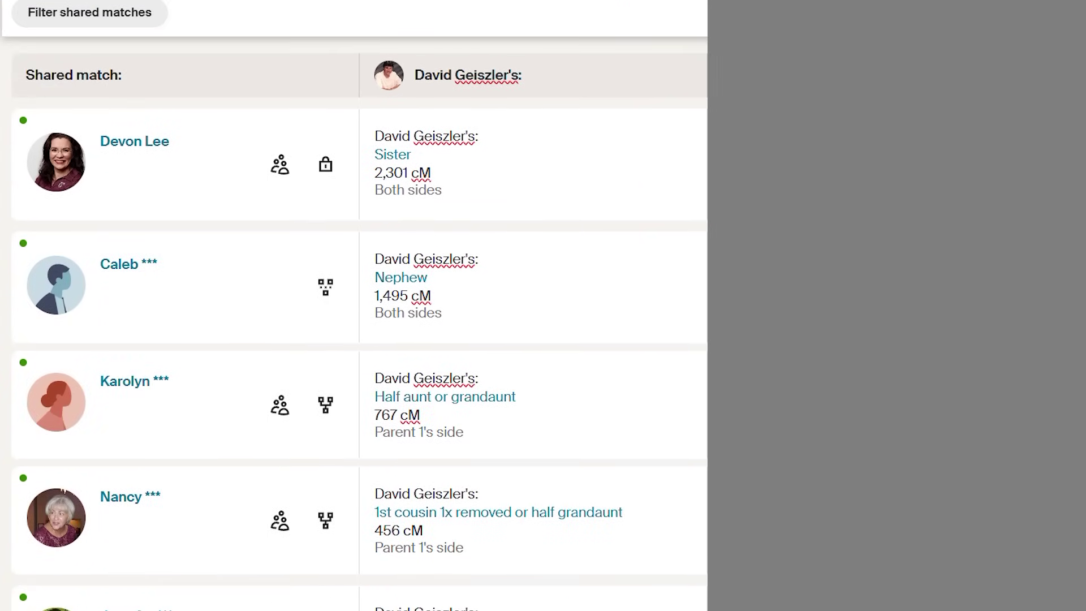
pyautogui.scroll(5, 574, 405)
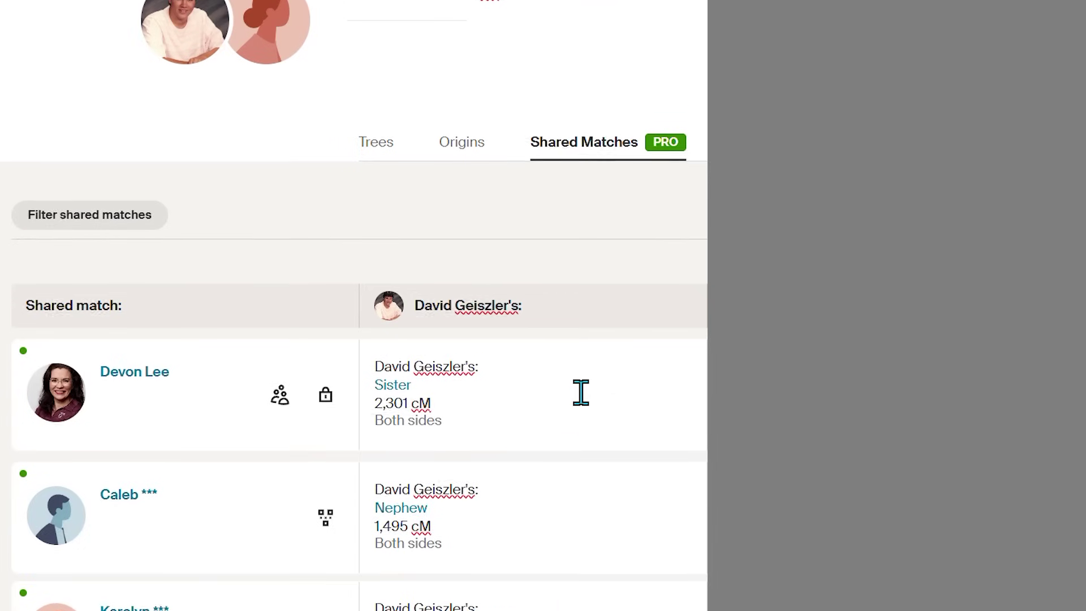
pyautogui.scroll(-7, 581, 391)
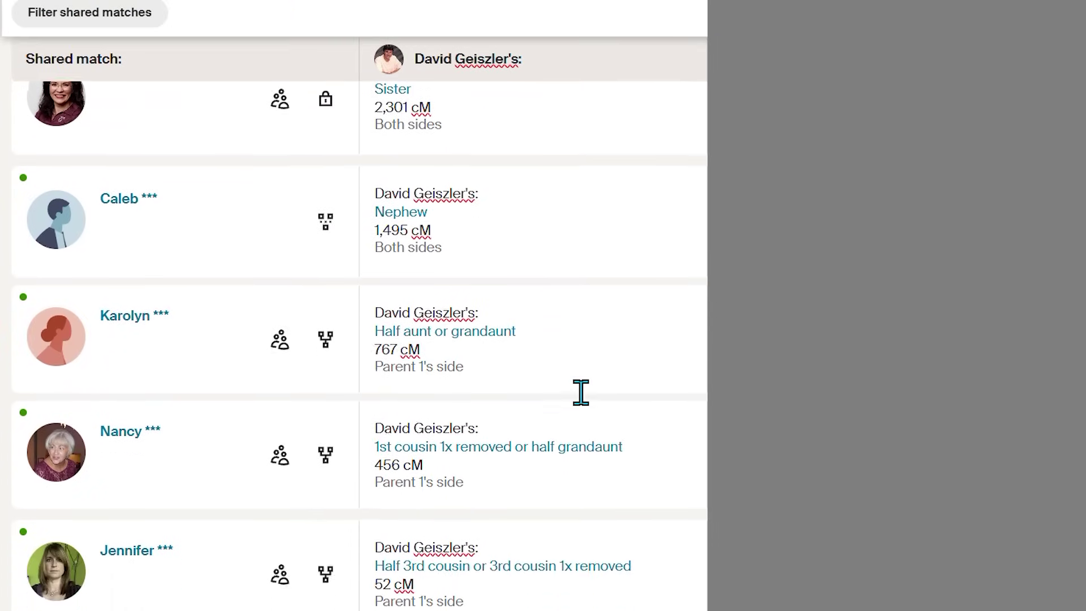
pyautogui.scroll(-6, 581, 392)
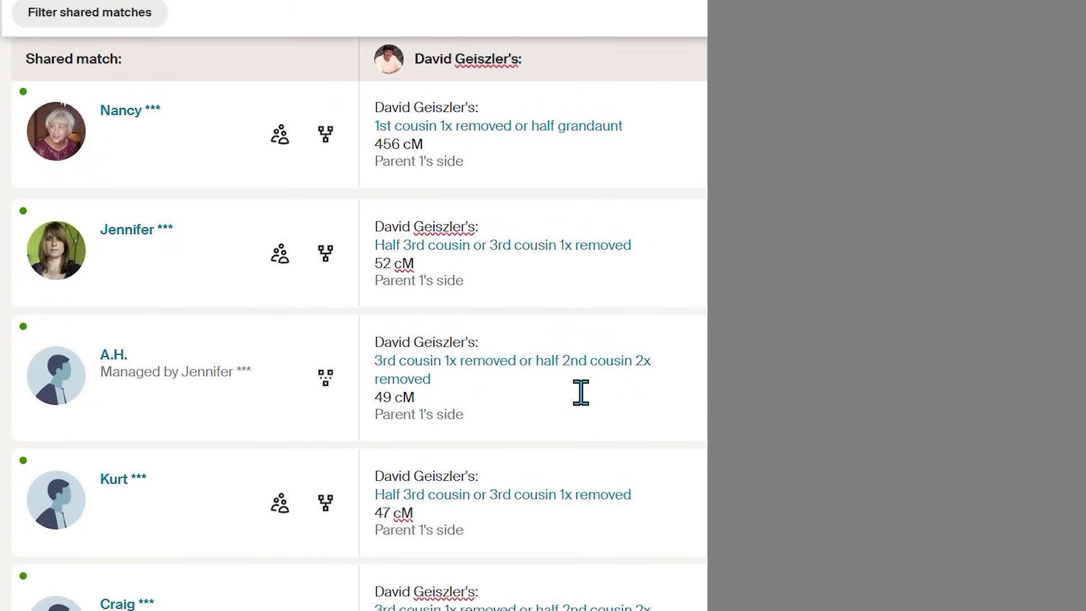
pyautogui.scroll(-2, 581, 392)
pyautogui.scroll(15, 581, 392)
pyautogui.scroll(-2, 581, 400)
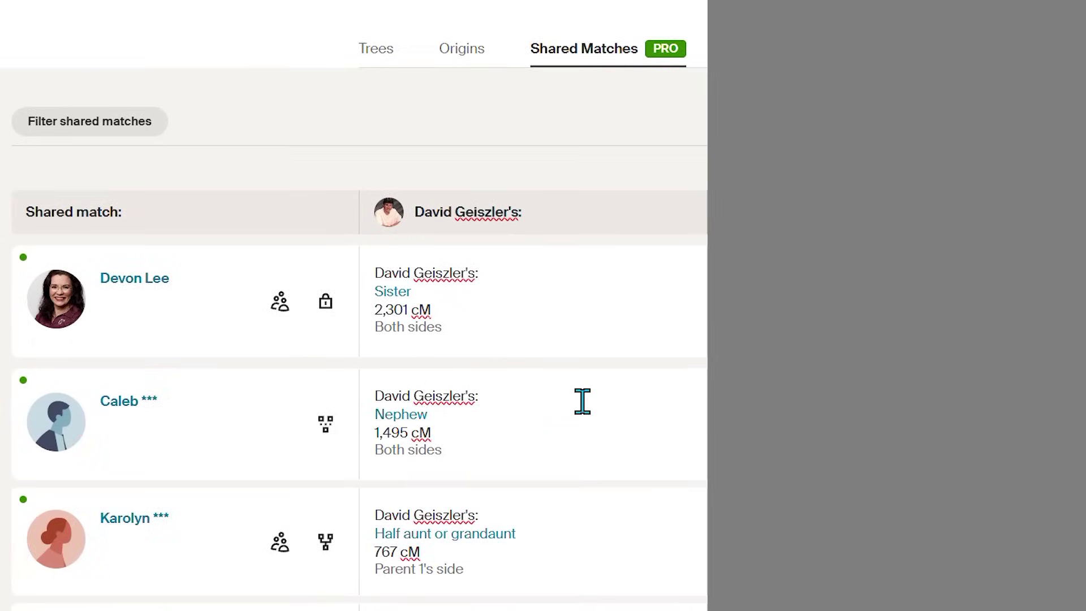
# Step: Highlight the test taker's shared cM amounts with the sister, the 1st cousin 1x removed and the first half 3rd cousin listed
pyautogui.moveTo(372, 303); pyautogui.dragTo(403, 302)
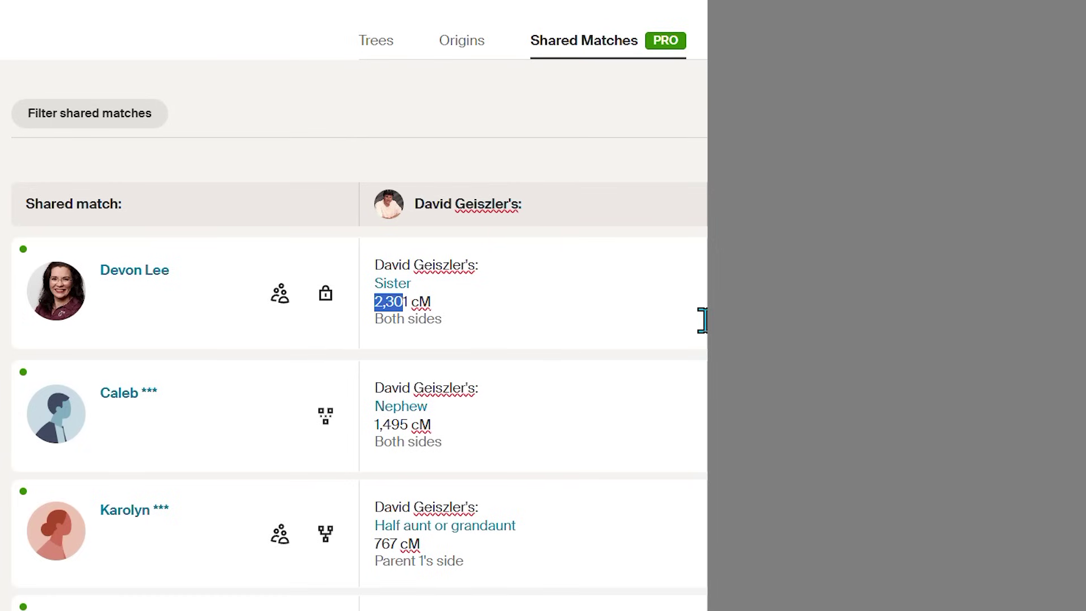
pyautogui.scroll(-2, 701, 321)
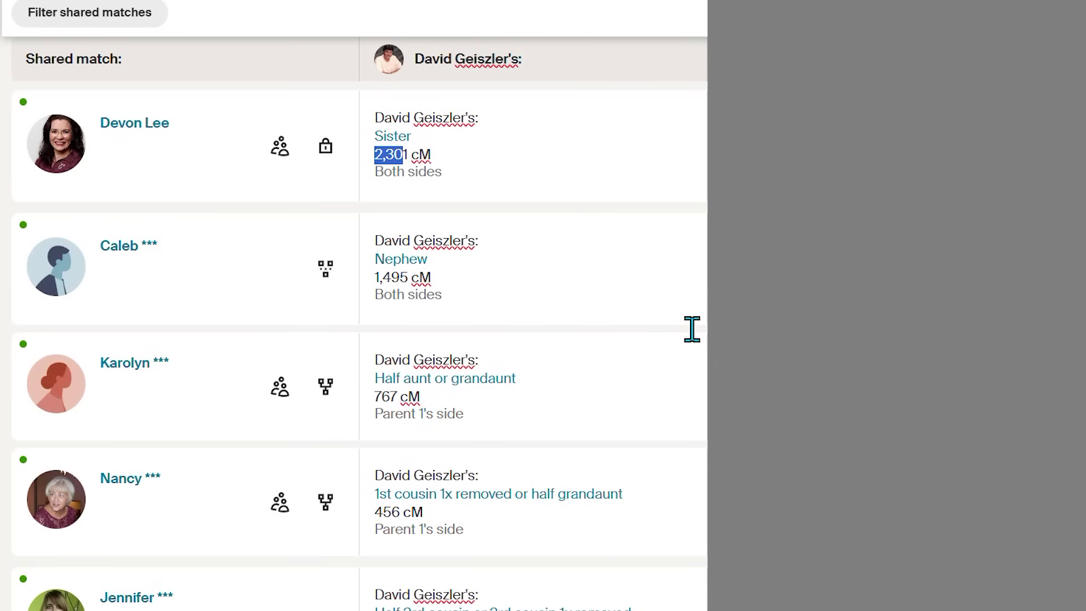
pyautogui.scroll(-2, 692, 328)
pyautogui.moveTo(373, 347); pyautogui.dragTo(453, 347)
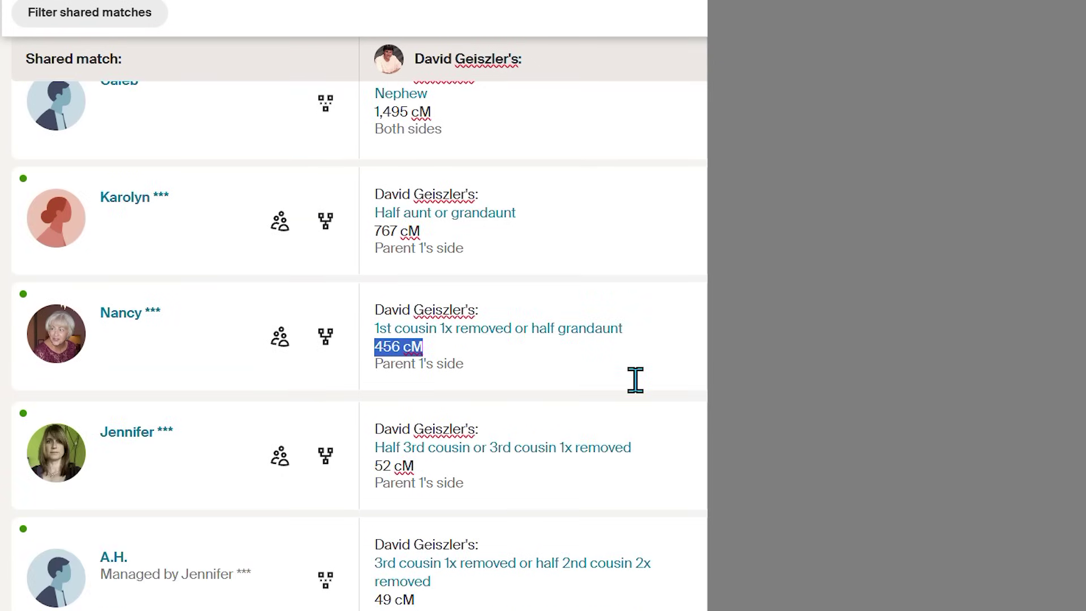
pyautogui.scroll(-1, 635, 380)
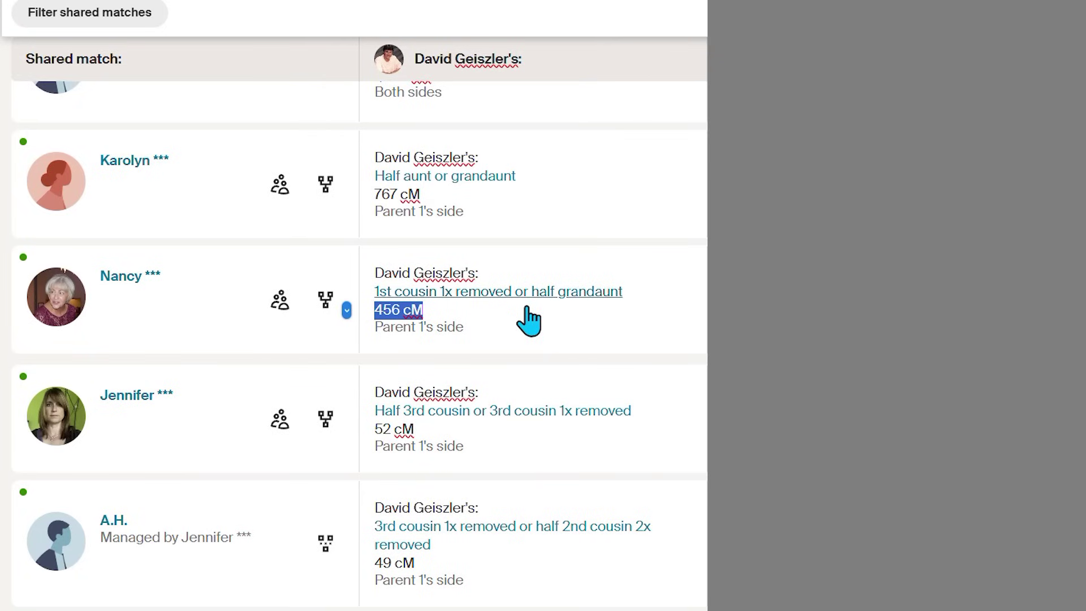
pyautogui.moveTo(374, 429); pyautogui.dragTo(440, 428)
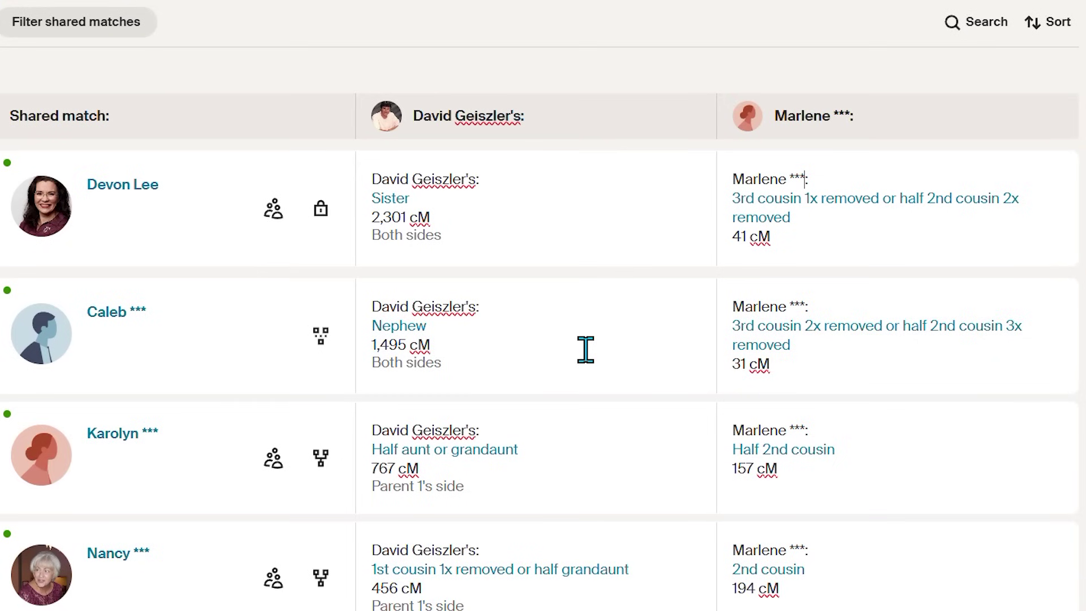
# Step: Compare how each shared match relates to the test taker and to the 110 cM match, using relationships and shared cM amounts
pyautogui.scroll(-8, 585, 349)
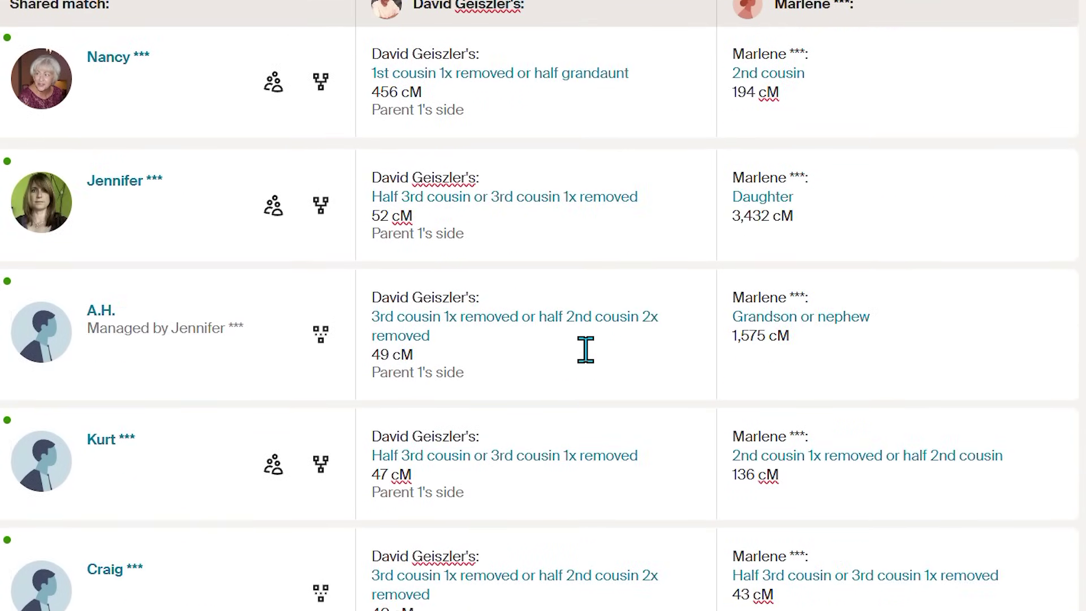
pyautogui.scroll(-4, 585, 349)
pyautogui.scroll(-5, 585, 349)
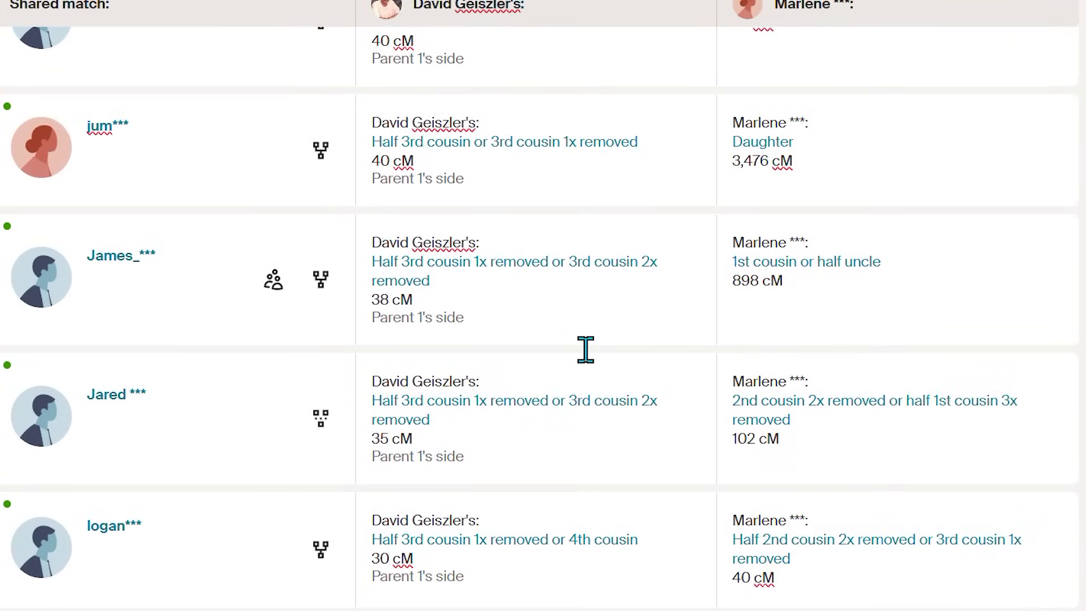
pyautogui.scroll(-2, 585, 349)
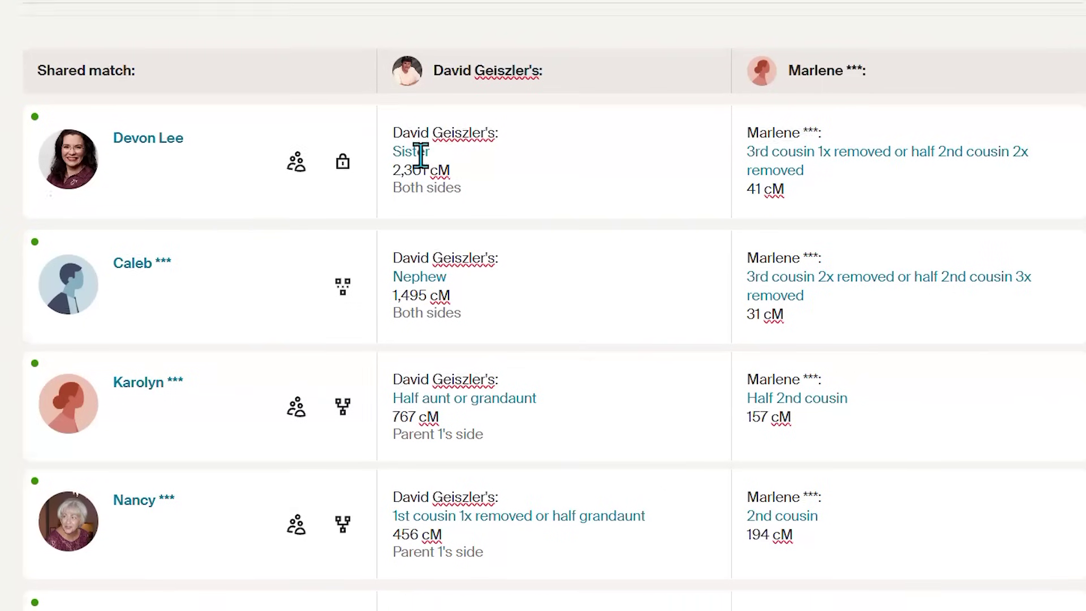
pyautogui.scroll(-1, 419, 155)
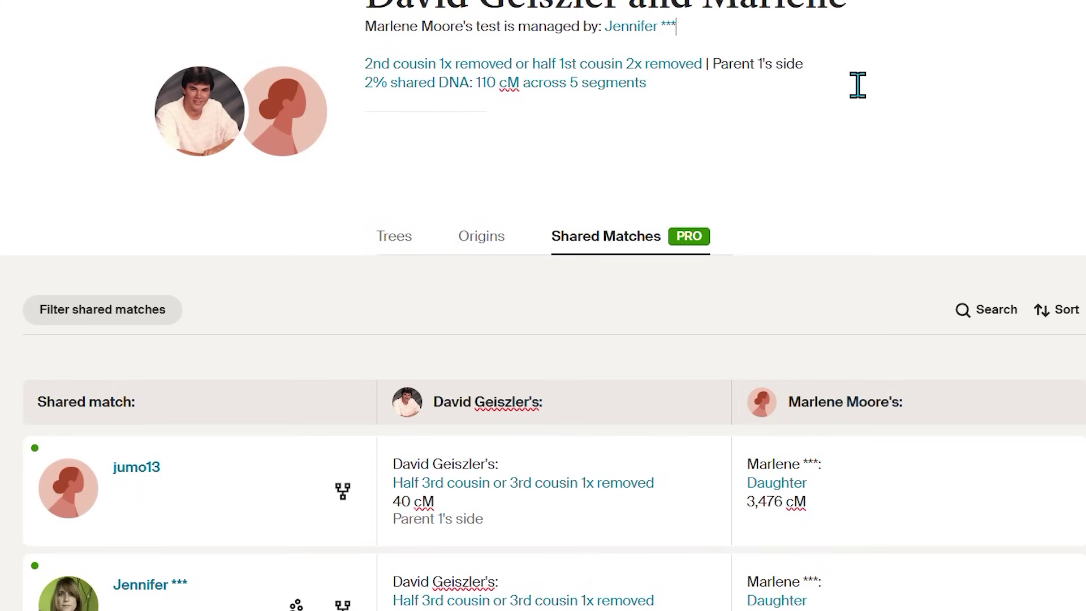
# Step: Scan the shared matches ordered by closeness to the 110 cM match and highlight the sister's relationship and shared cM with that match
pyautogui.scroll(-4, 857, 85)
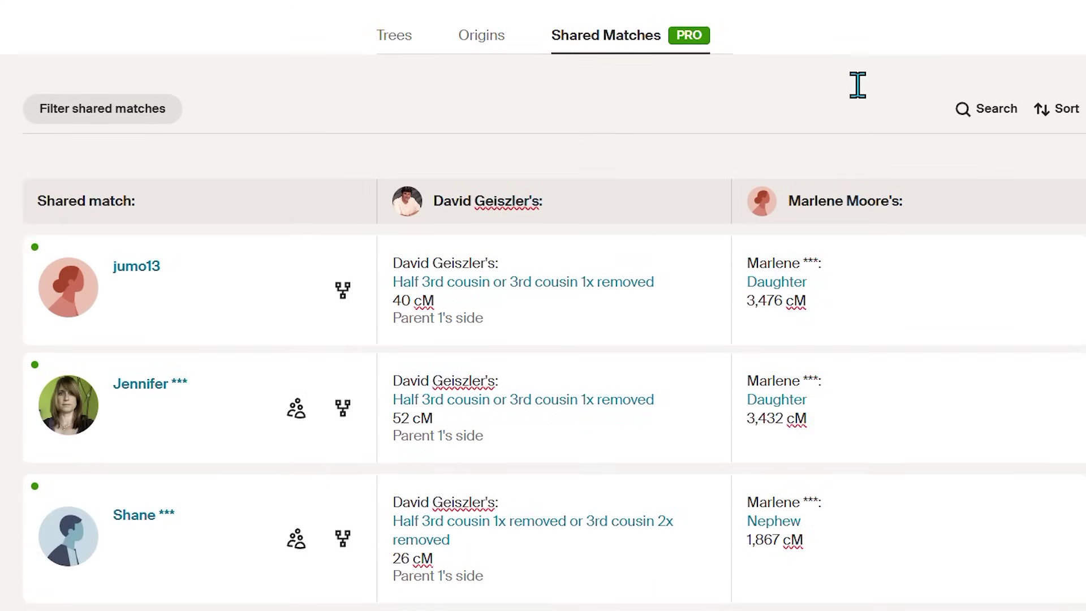
pyautogui.scroll(-3, 865, 99)
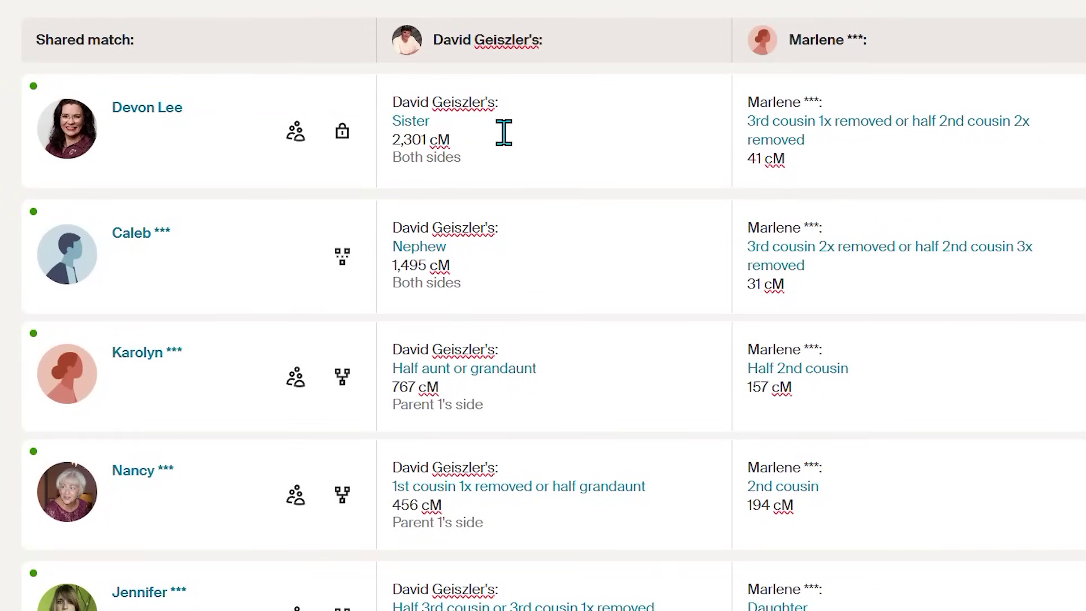
pyautogui.tripleClick(379, 138)
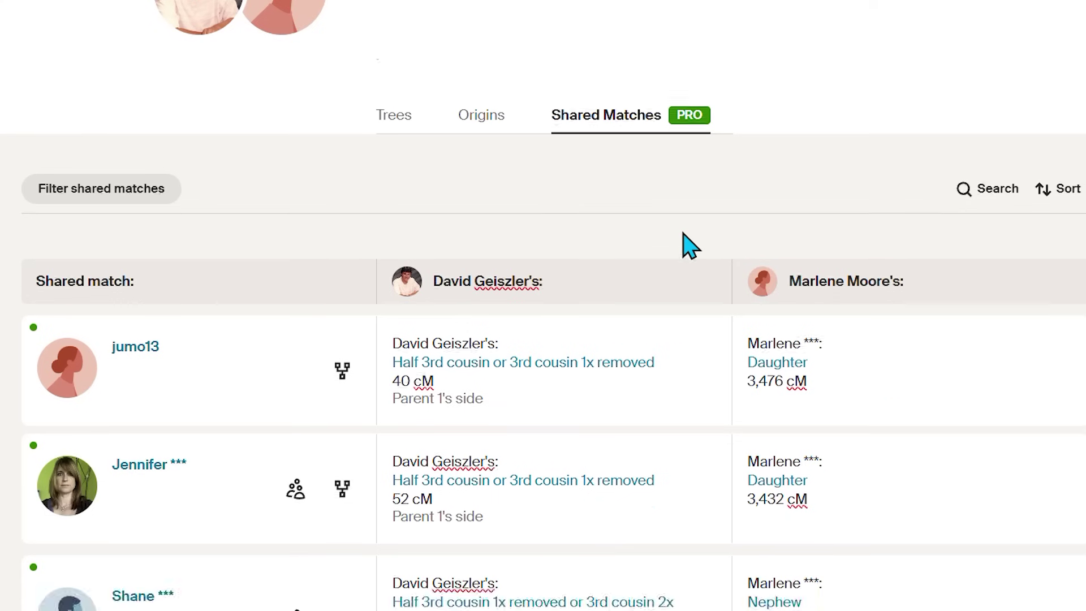
pyautogui.scroll(-20, 935, 490)
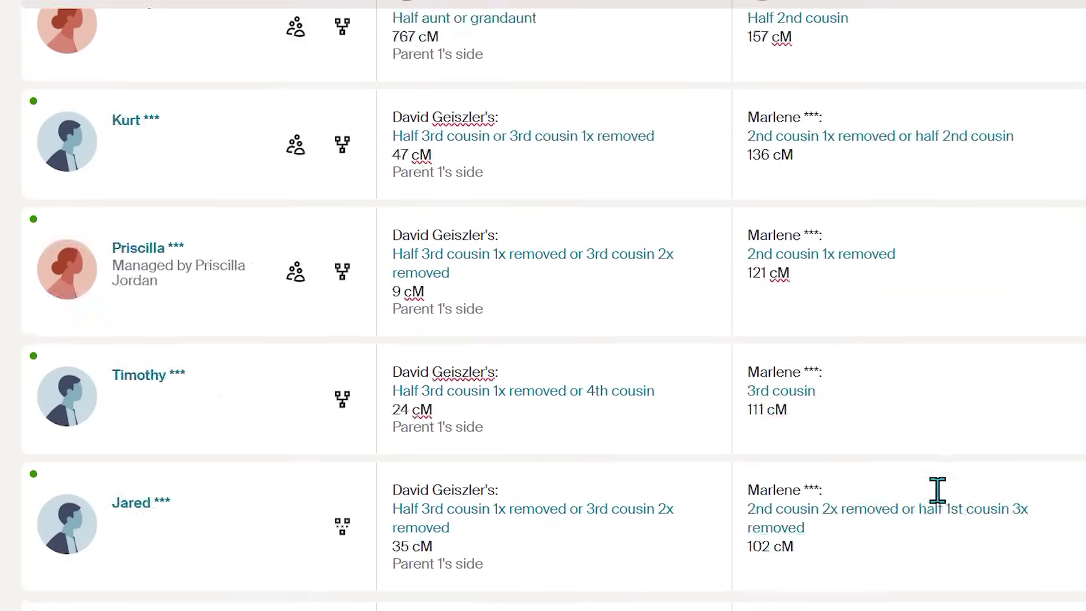
pyautogui.click(199, 531)
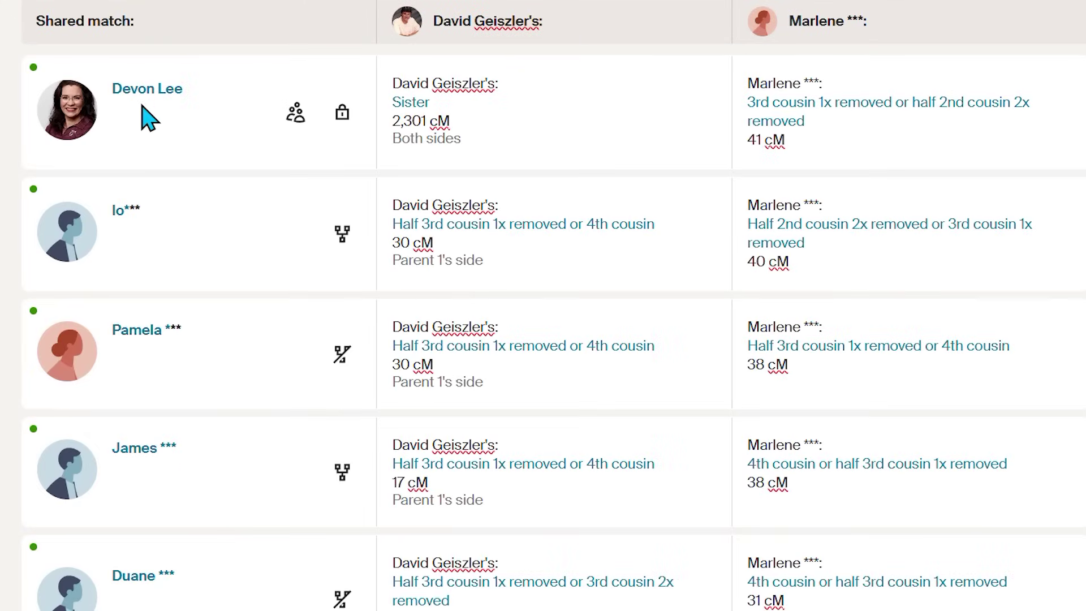
pyautogui.tripleClick(787, 146)
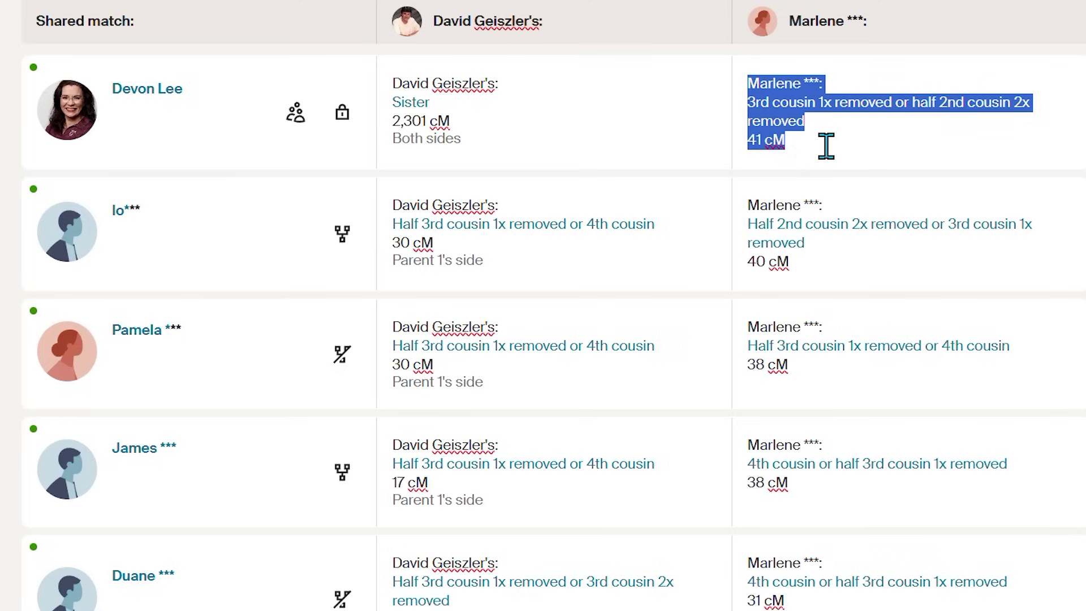
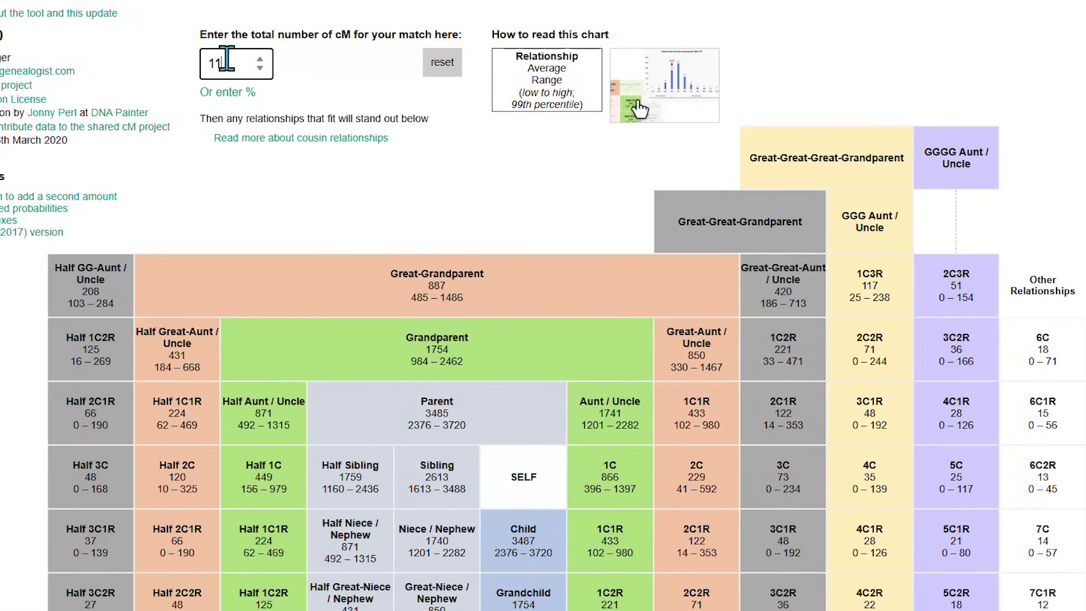
# Step: In DNA Painter's shared cM tool, set the match total to 110 cM and review the possible relationships in the chart
pyautogui.write('0')
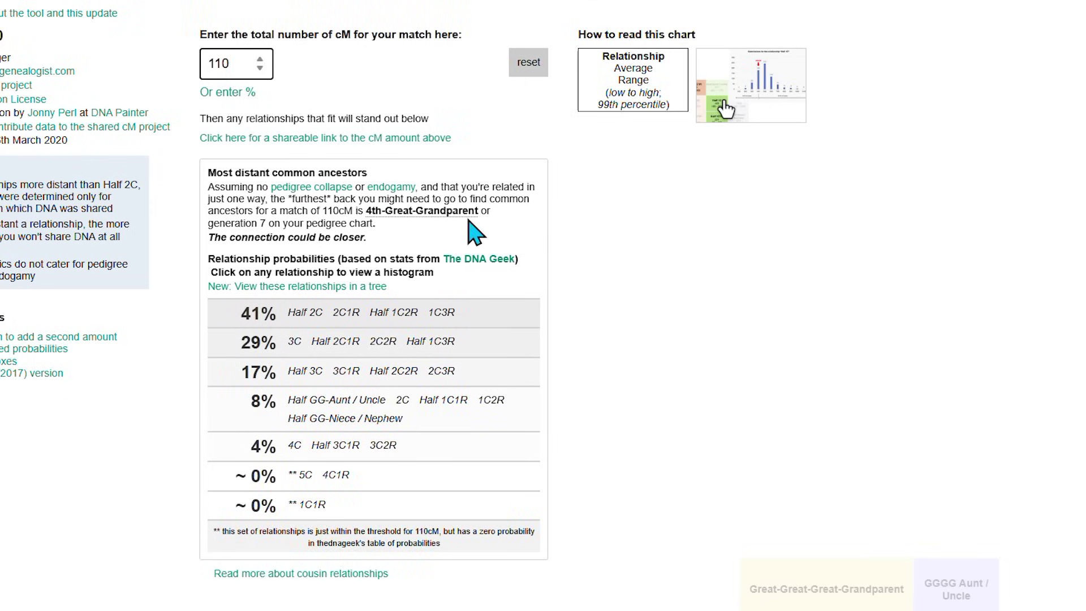
pyautogui.scroll(-9, 480, 237)
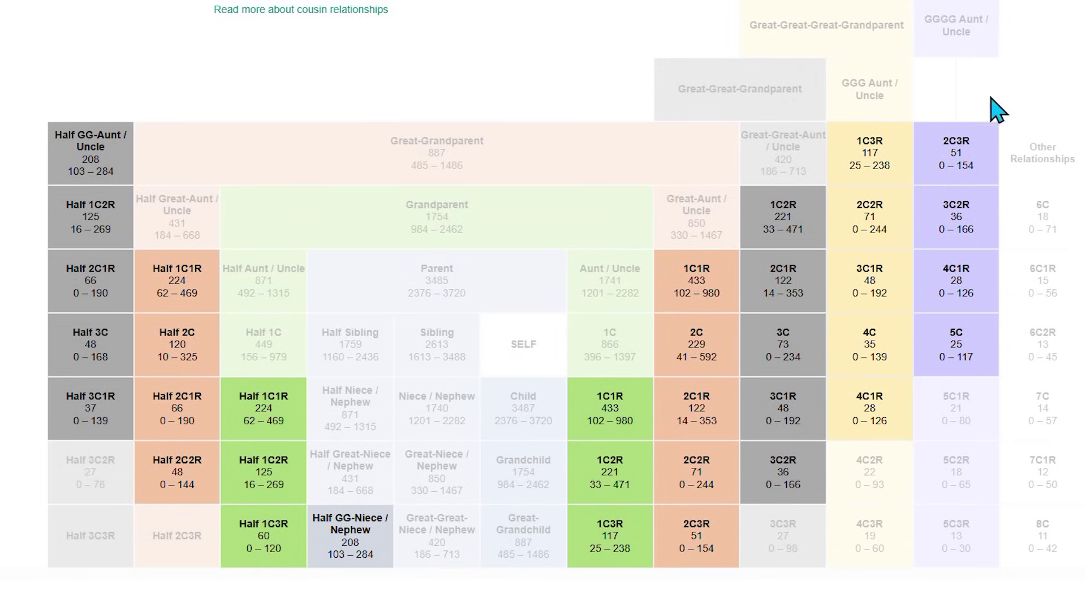
# Step: Circle in red both 2C1R boxes and the Half 2C1R box beside Half 1C1R on the relationship chart
pyautogui.moveTo(809, 253)
pyautogui.mouseDown()
pyautogui.moveTo(755, 256)
pyautogui.moveTo(769, 310)
pyautogui.moveTo(807, 264)
pyautogui.mouseUp()
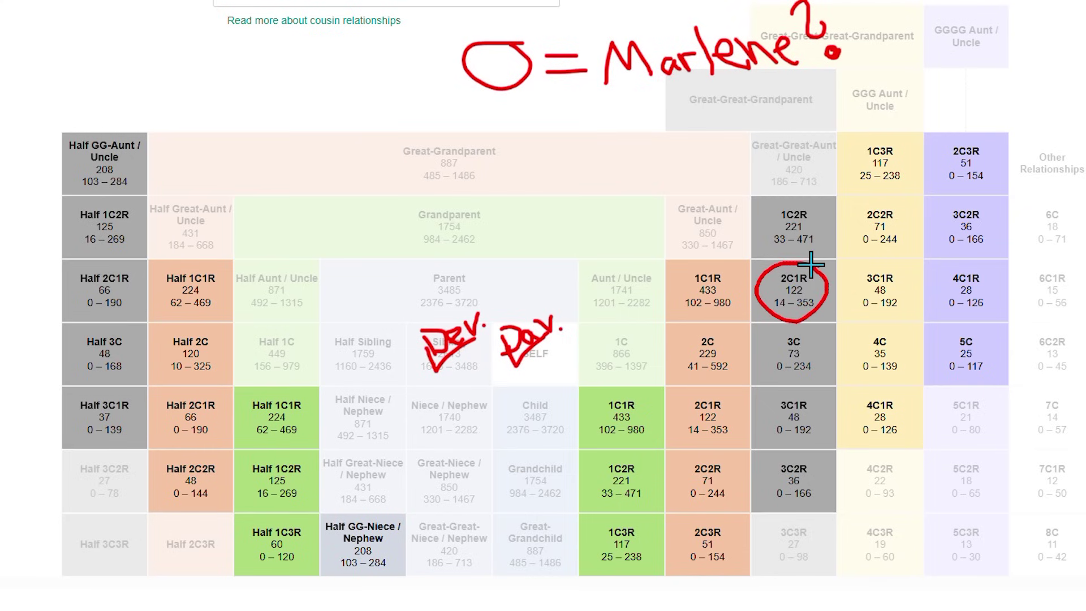
pyautogui.moveTo(742, 391)
pyautogui.mouseDown()
pyautogui.moveTo(685, 396)
pyautogui.moveTo(707, 442)
pyautogui.moveTo(743, 400)
pyautogui.mouseUp()
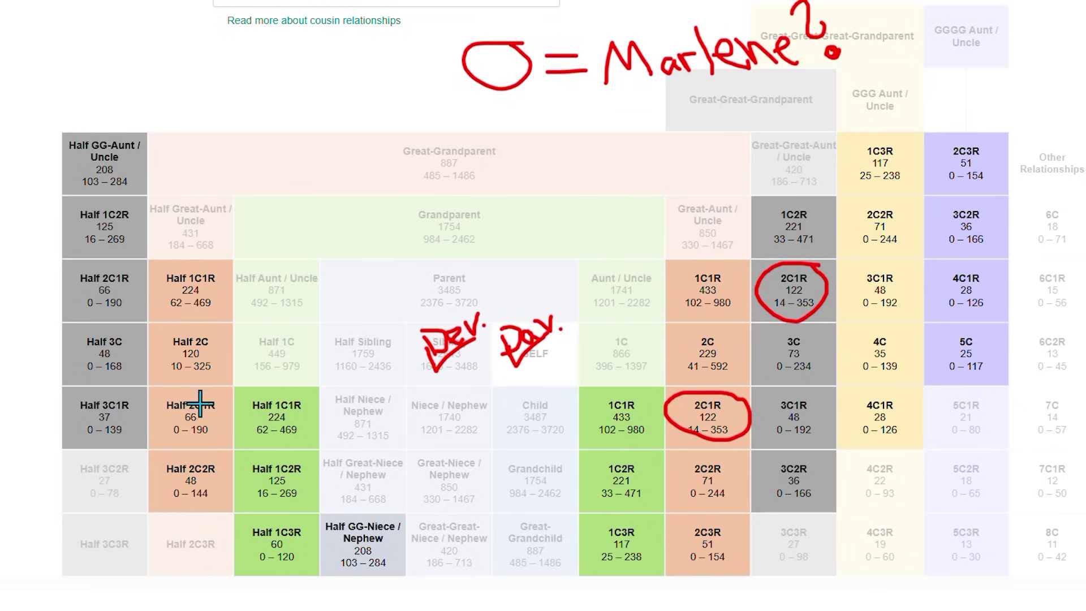
pyautogui.moveTo(209, 397)
pyautogui.mouseDown()
pyautogui.moveTo(148, 428)
pyautogui.moveTo(224, 430)
pyautogui.moveTo(207, 395)
pyautogui.mouseUp()
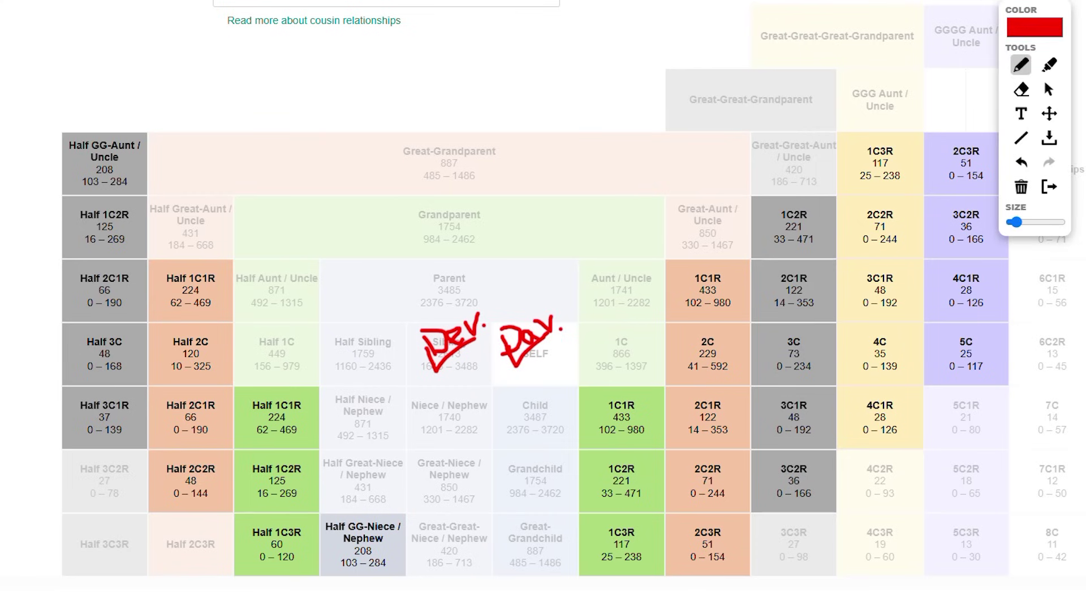
pyautogui.moveTo(1023, 9); pyautogui.dragTo(1024, 10)
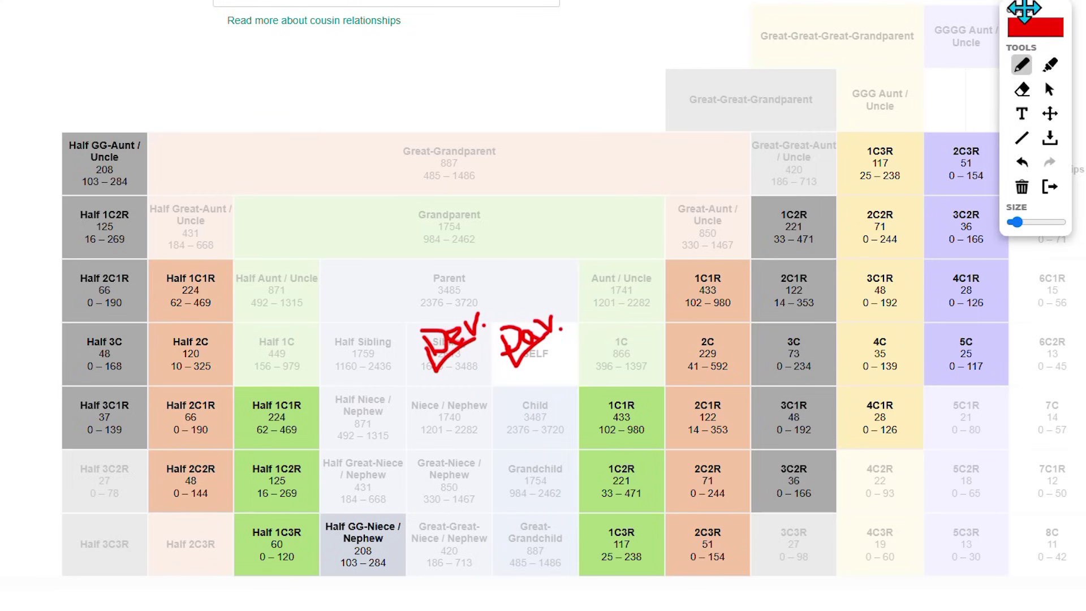